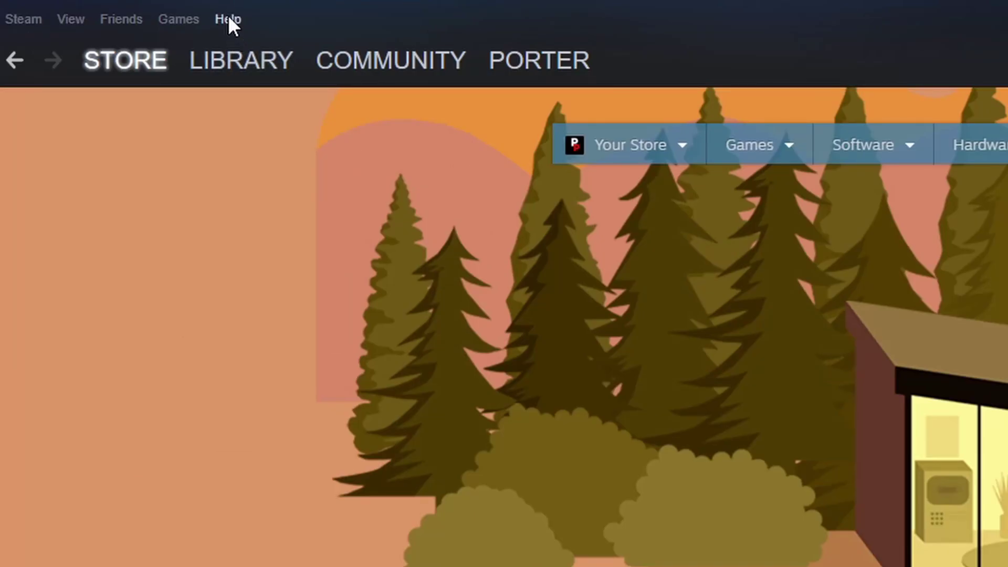
- Show the Help menu options in the Steam client's top menu bar
{"action": "left_click", "coordinate": [229, 19]}
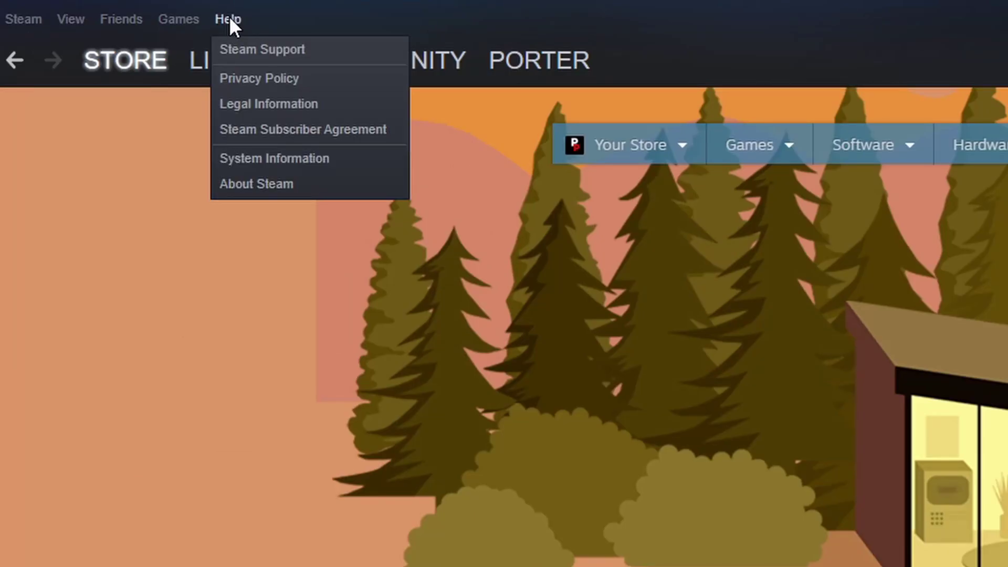
- Go to Steam Support's purchase help to list recent Civilization VI purchases
{"action": "left_click", "coordinate": [269, 48]}
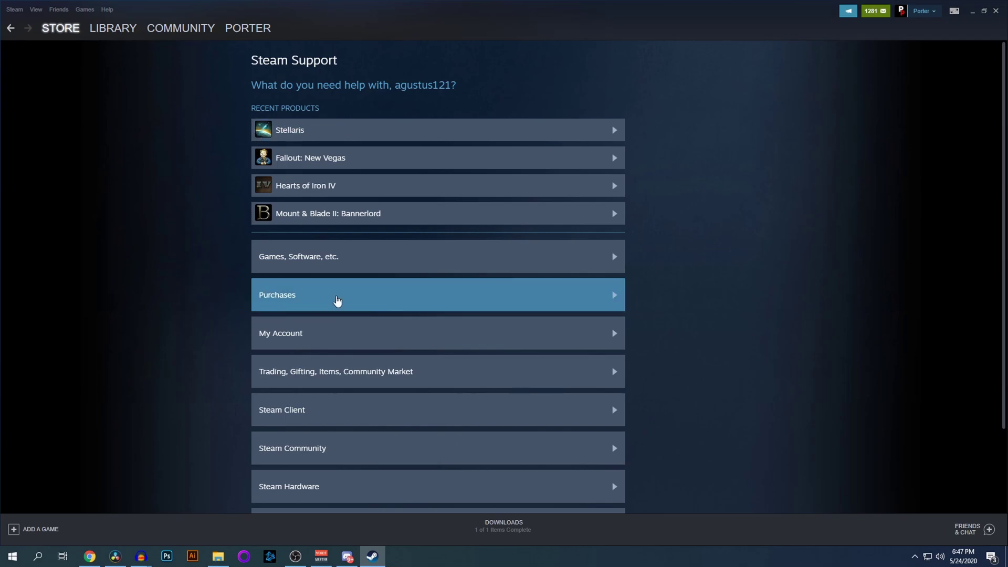
{"action": "left_click", "coordinate": [335, 295]}
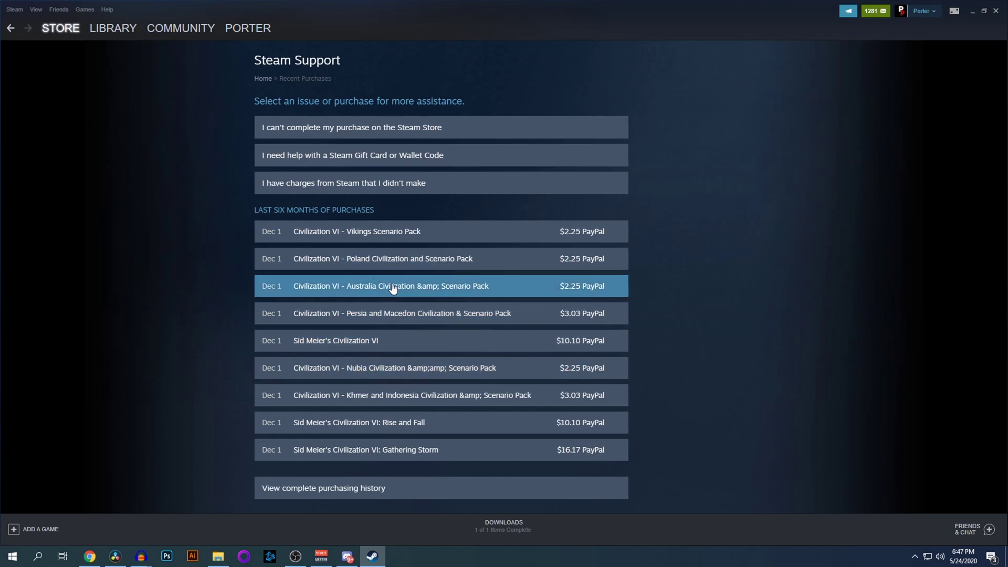
- Select the Australia Civilization & Scenario Pack purchase and choose the refund option
{"action": "left_click", "coordinate": [433, 286]}
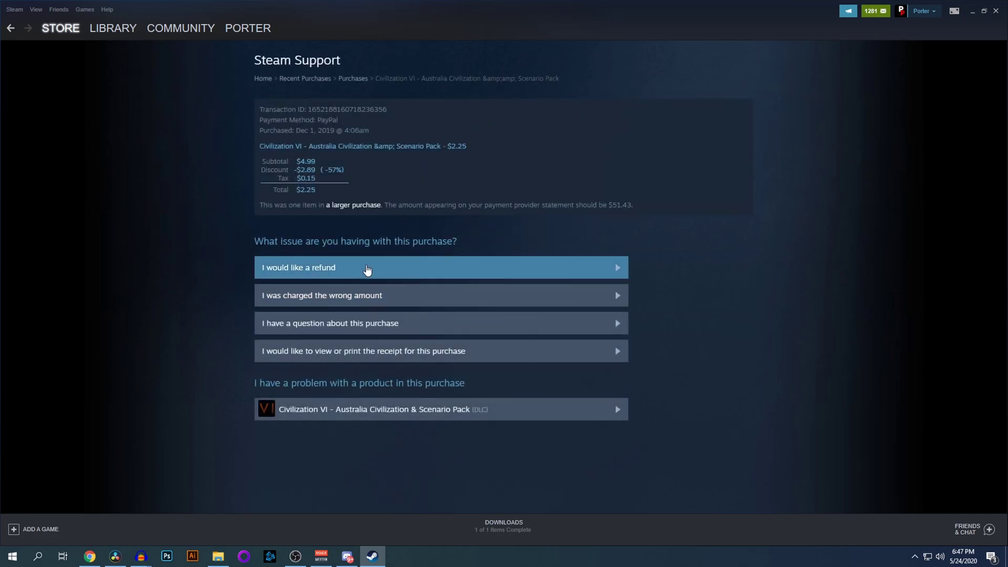
{"action": "left_click", "coordinate": [342, 271]}
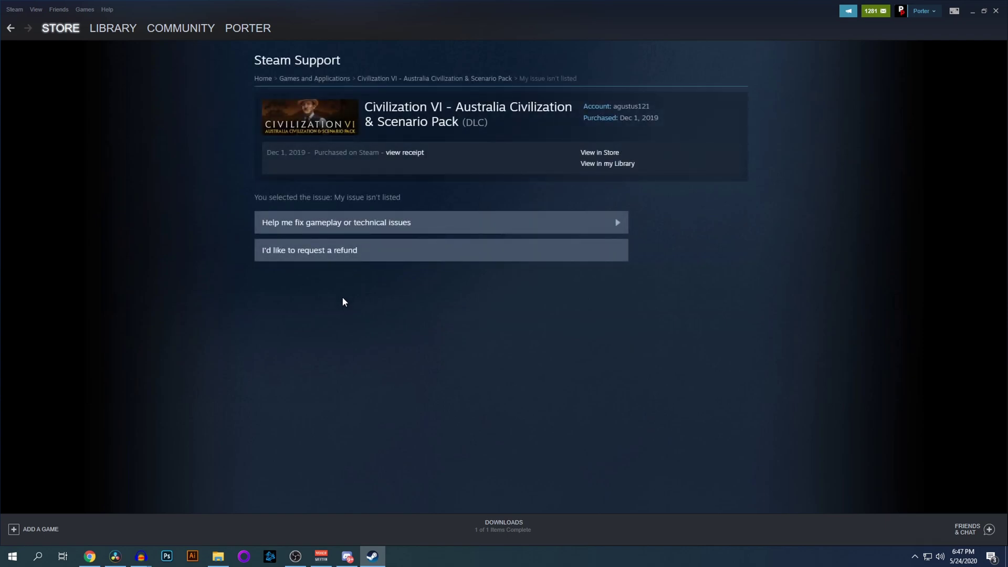
- Request a $51.43 refund for Civilization VI Platinum Edition, paid to PayPal
{"action": "left_click", "coordinate": [352, 257]}
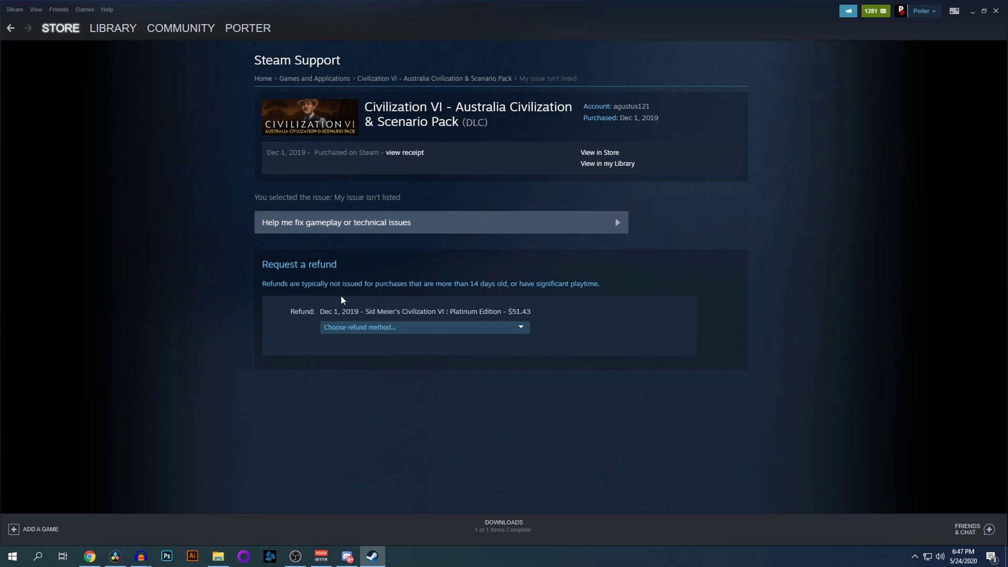
{"action": "left_click", "coordinate": [400, 329]}
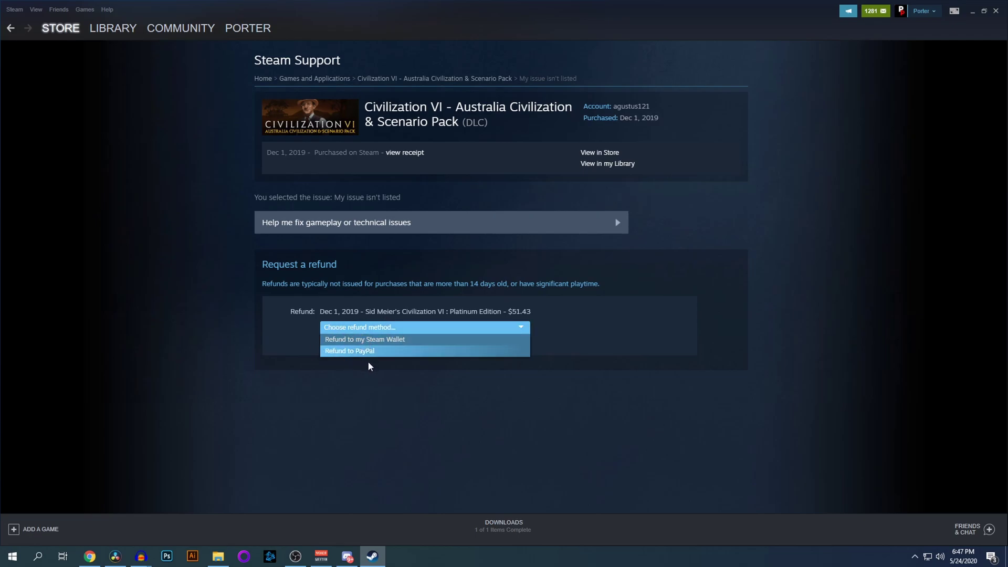
{"action": "left_click", "coordinate": [349, 352]}
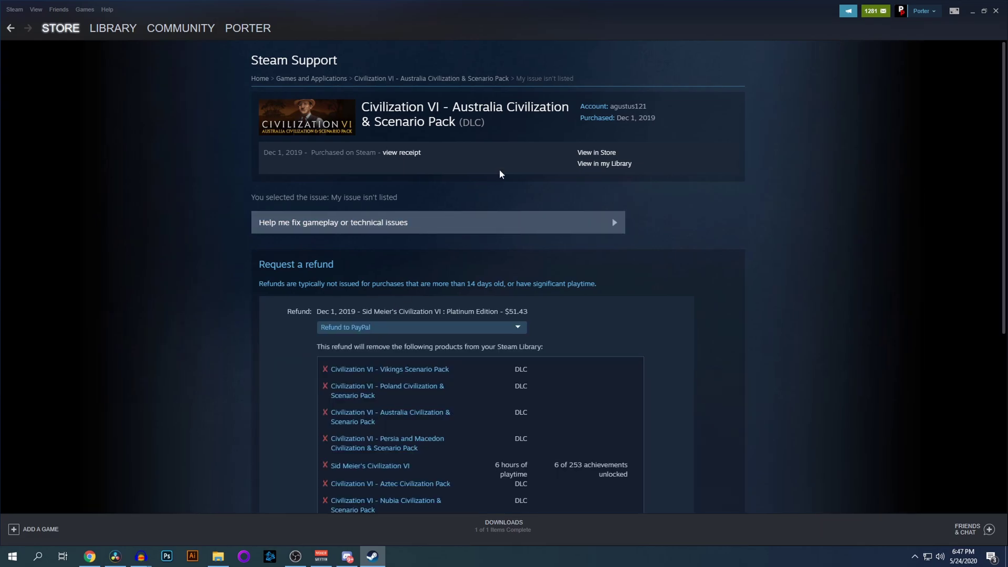
{"action": "scroll", "coordinate": [504, 177], "scroll_direction": "down", "scroll_amount": 5}
{"action": "scroll", "coordinate": [514, 182], "scroll_direction": "up", "scroll_amount": 3}
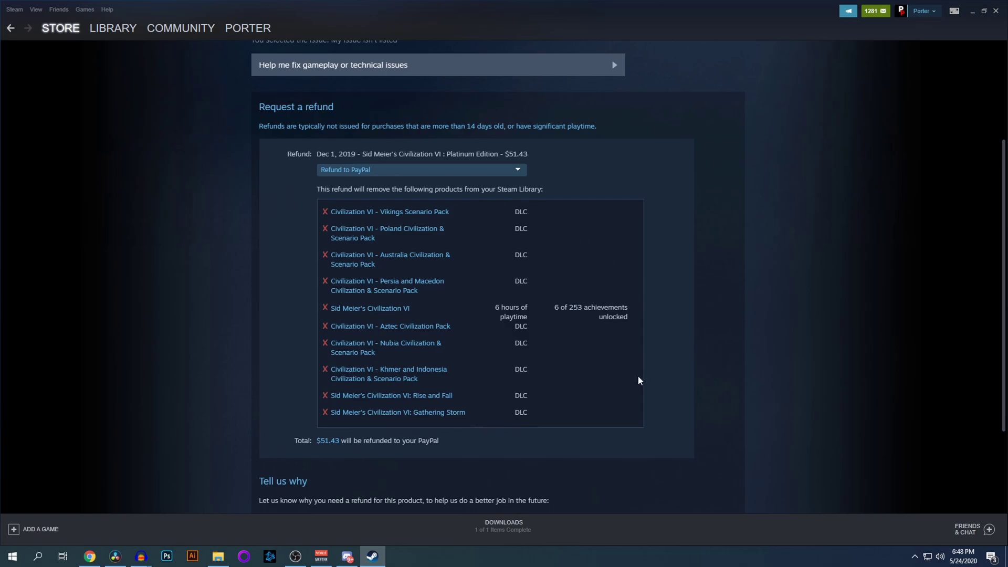
{"action": "scroll", "coordinate": [448, 443], "scroll_direction": "down", "scroll_amount": 3}
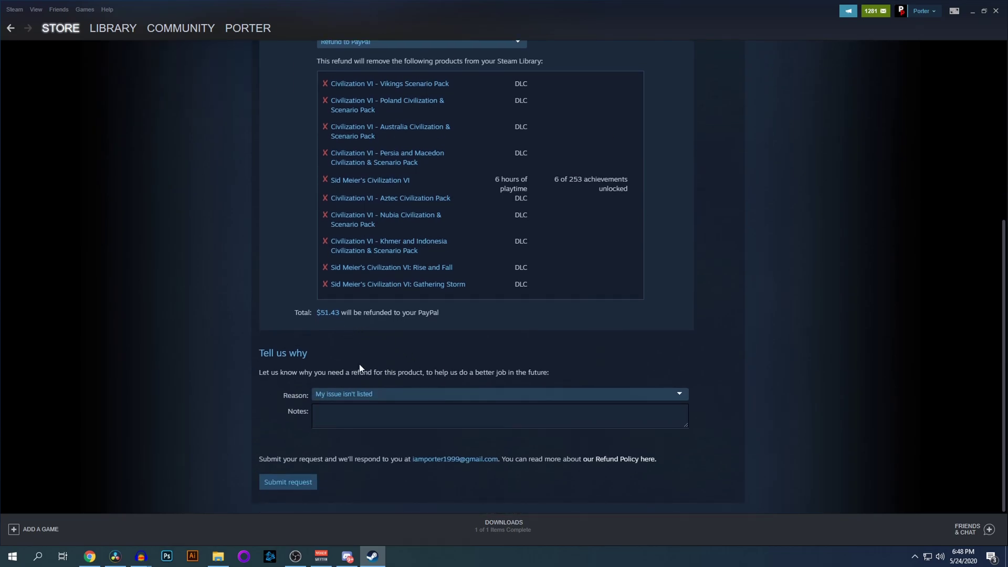
{"action": "scroll", "coordinate": [373, 297], "scroll_direction": "up", "scroll_amount": 3}
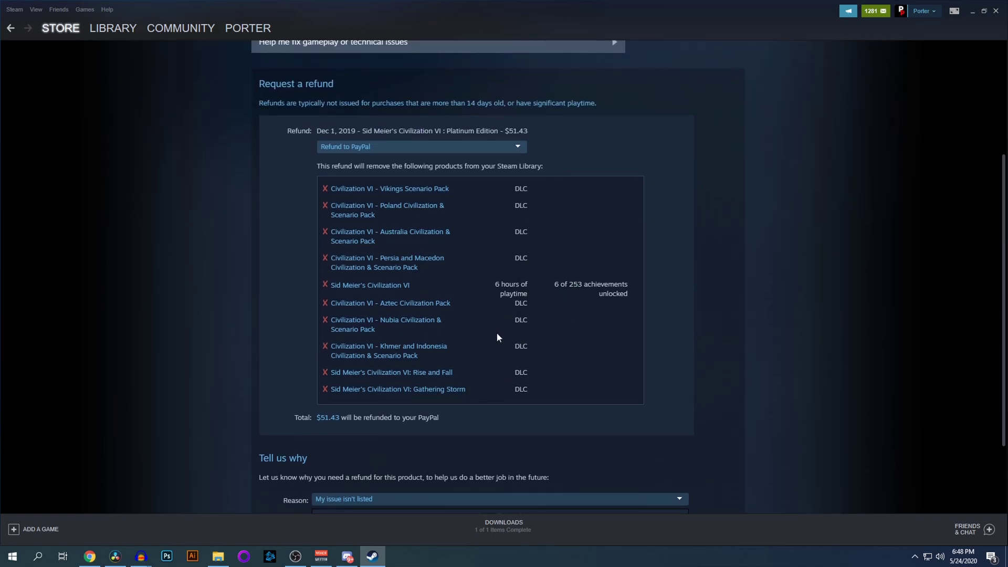
{"action": "scroll", "coordinate": [612, 353], "scroll_direction": "down", "scroll_amount": 3}
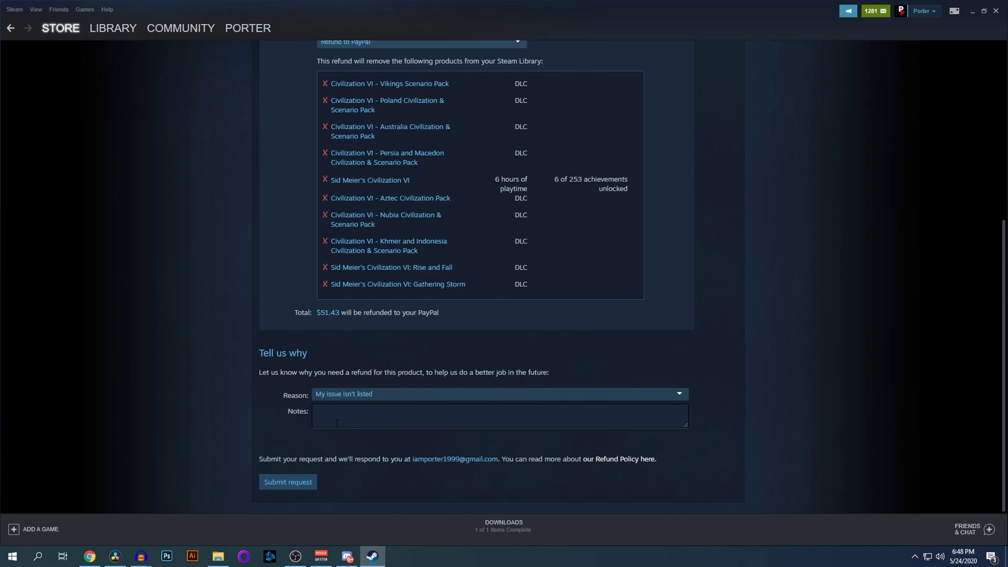
{"action": "left_click", "coordinate": [426, 395]}
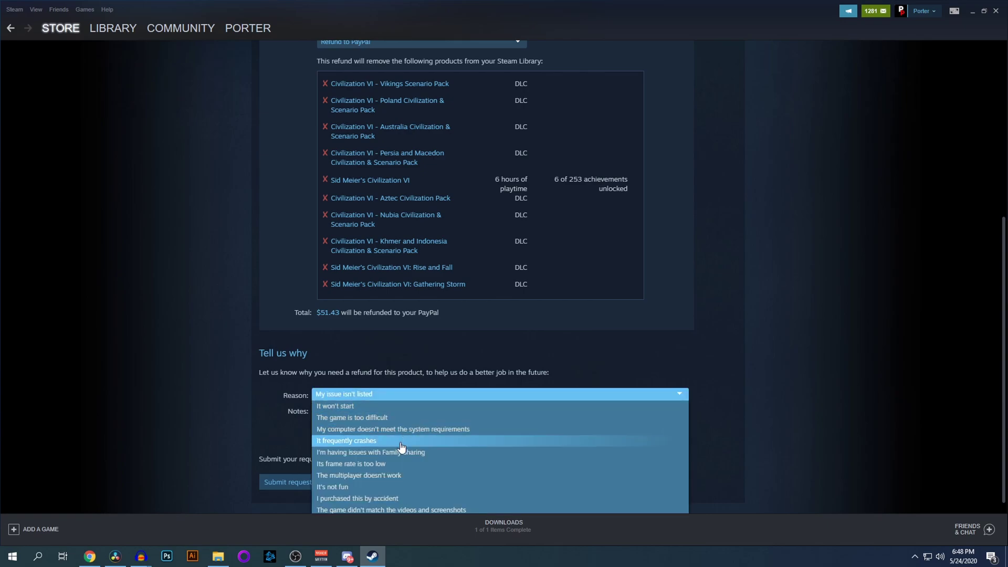
{"action": "scroll", "coordinate": [409, 441], "scroll_direction": "down", "scroll_amount": 1}
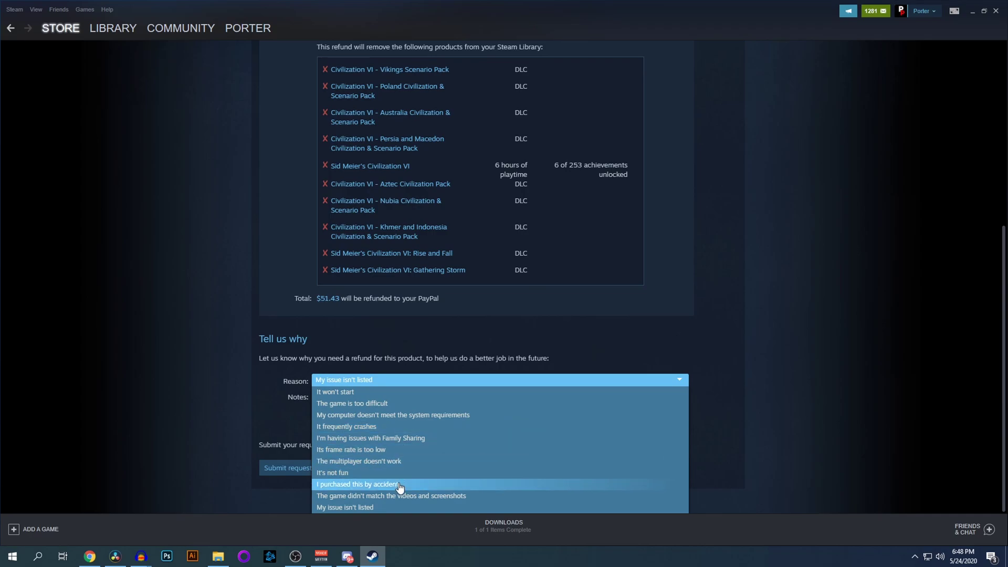
- Give 'The game is too difficult' as the refund reason and submit the request
{"action": "left_click", "coordinate": [382, 405]}
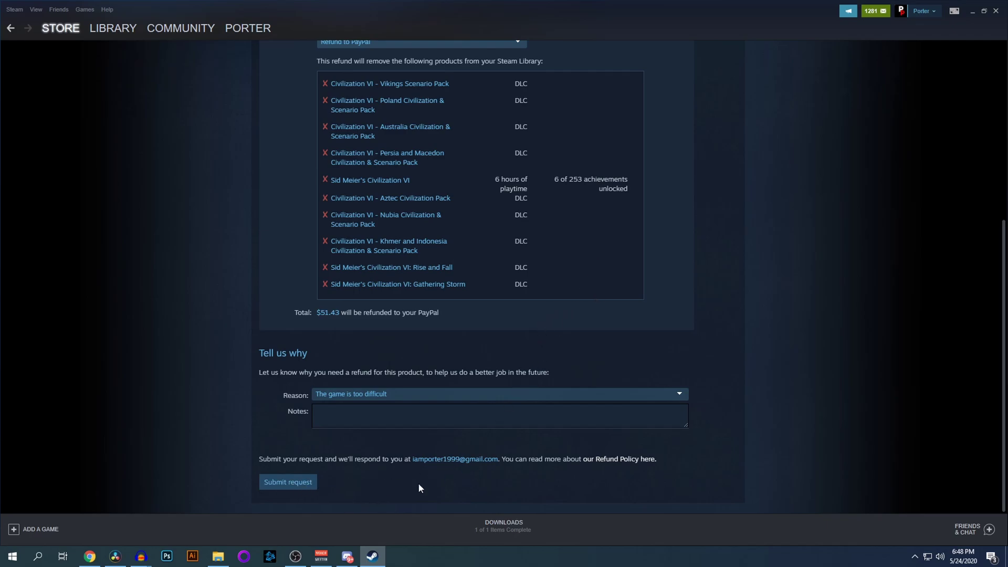
{"action": "left_click", "coordinate": [297, 484]}
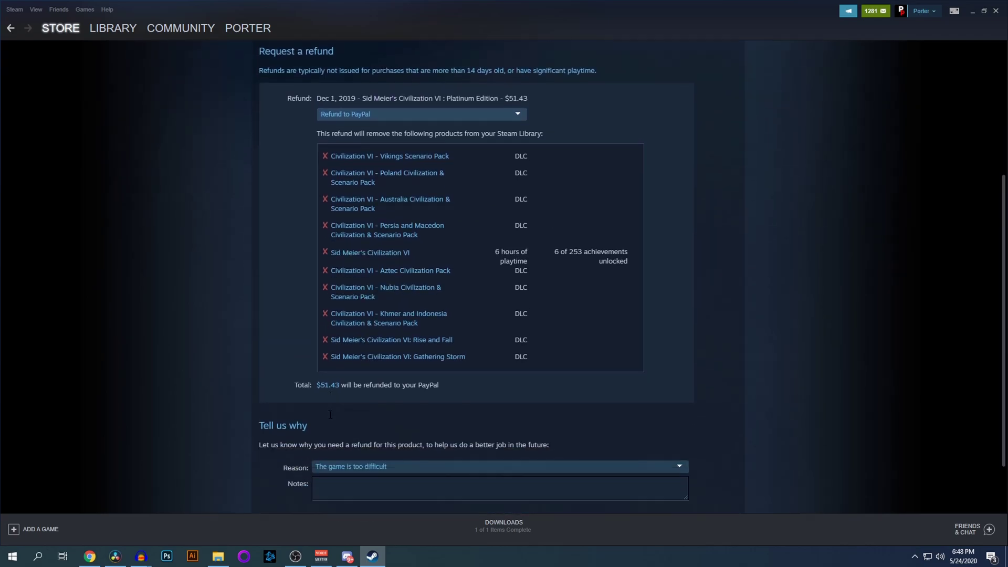